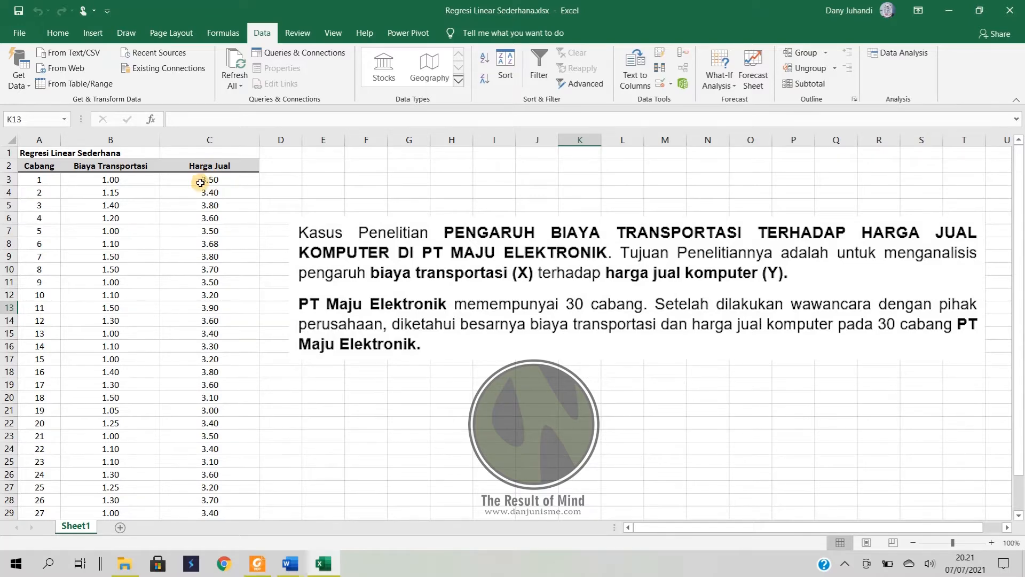
scroll(27, 292, down, 4)
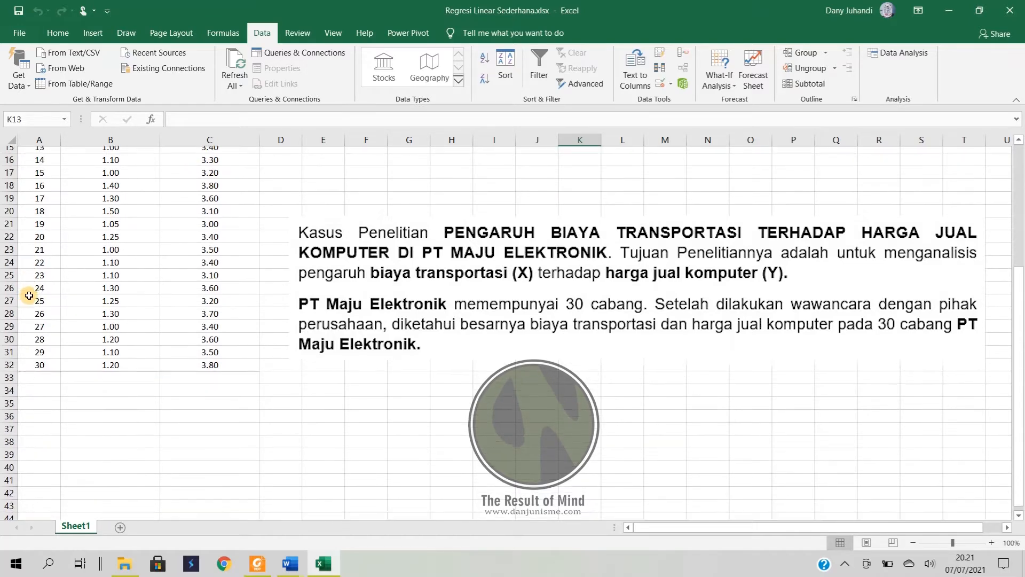
scroll(28, 292, up, 4)
scroll(32, 357, down, 3)
scroll(32, 358, up, 3)
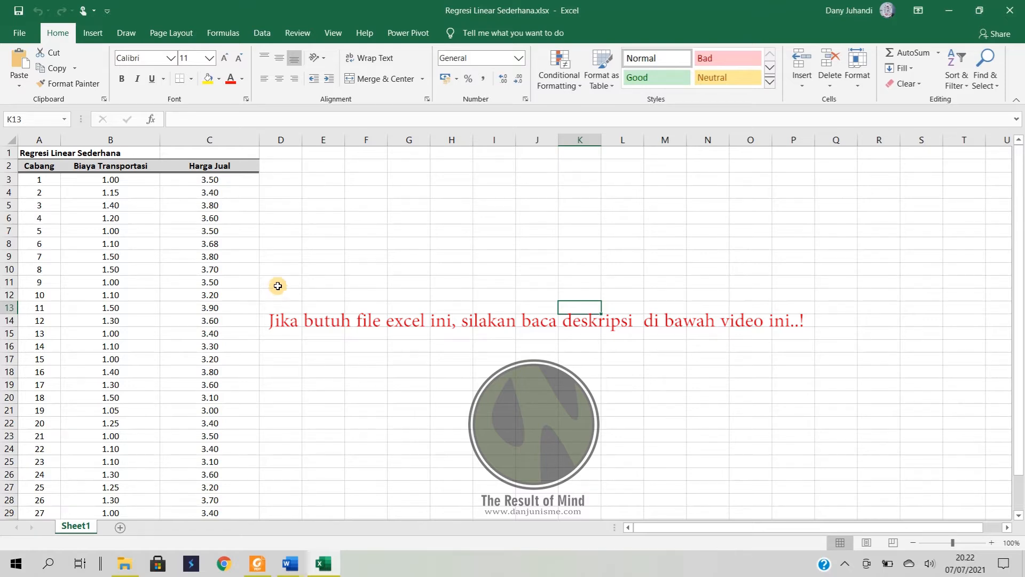
Step: Start a Regression data analysis and set the Input Y Range to the Harga Jual values in C3:C32
click(264, 36)
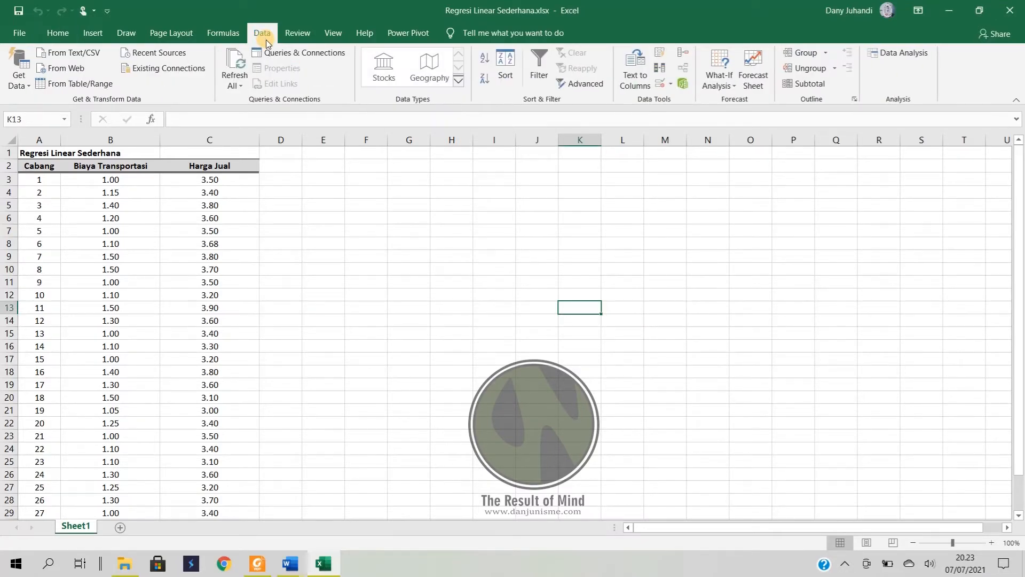
click(893, 56)
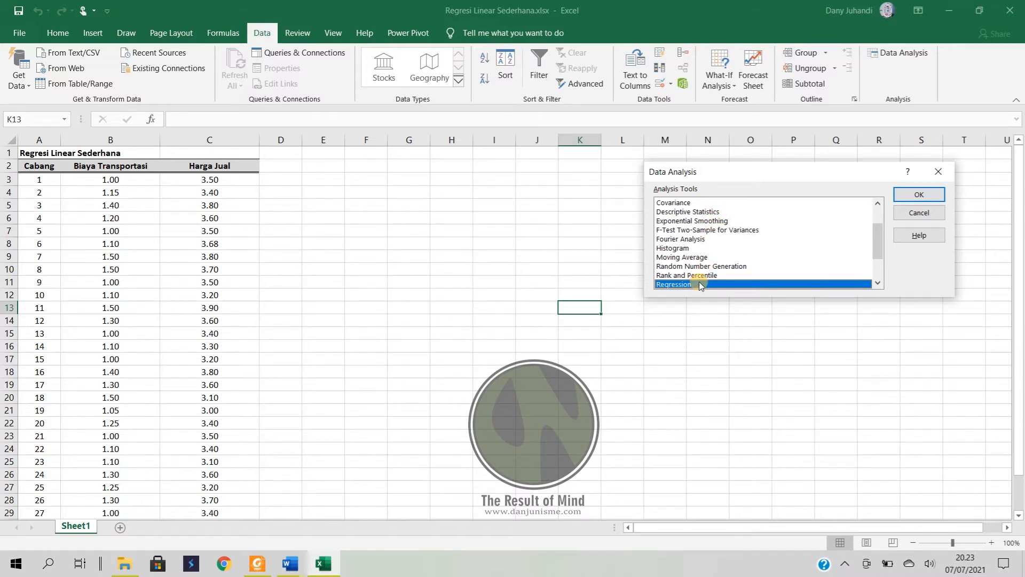
click(918, 194)
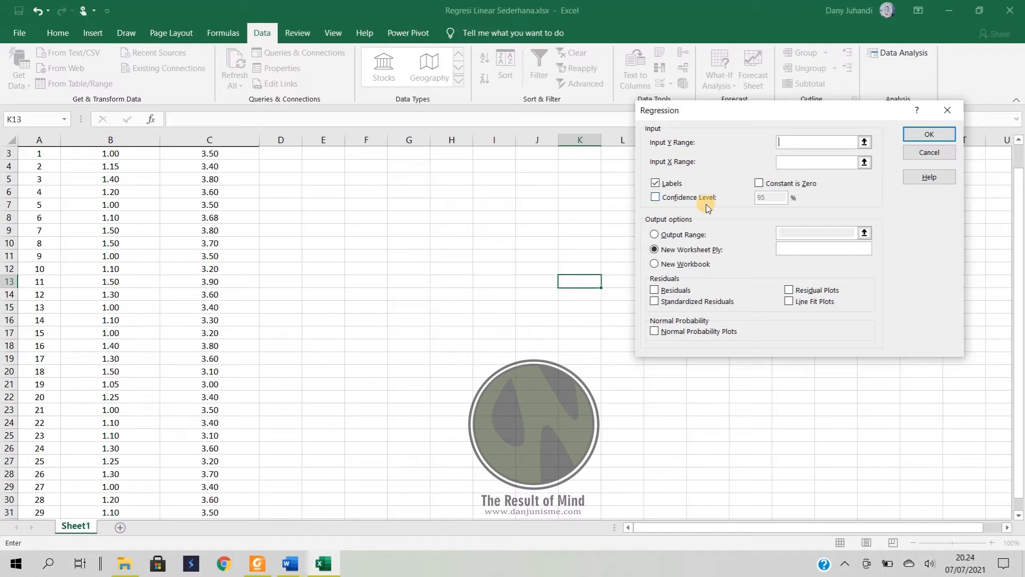
scroll(328, 260, up, 1)
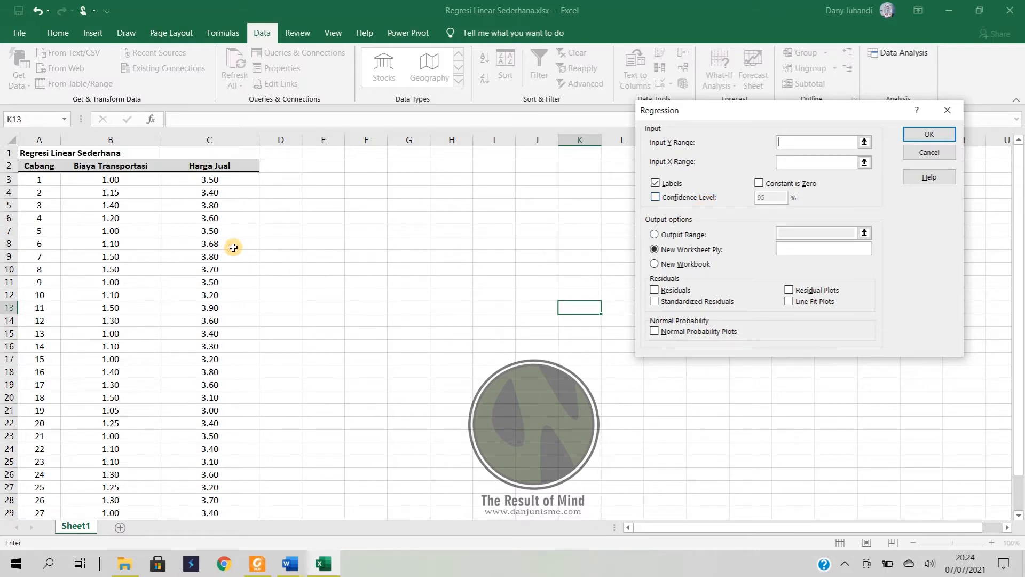
click(221, 178)
drag(221, 179, 217, 484)
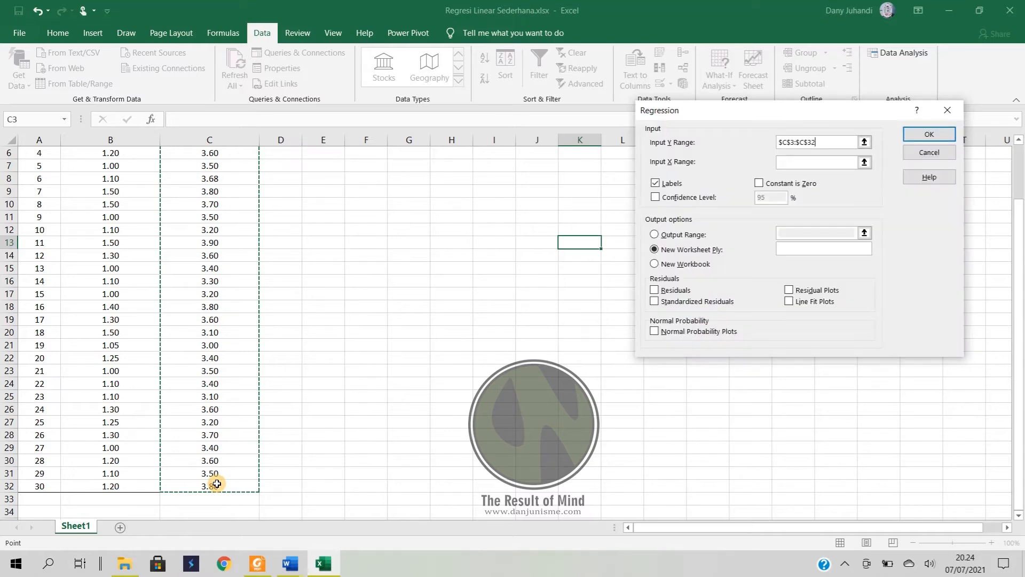
click(835, 144)
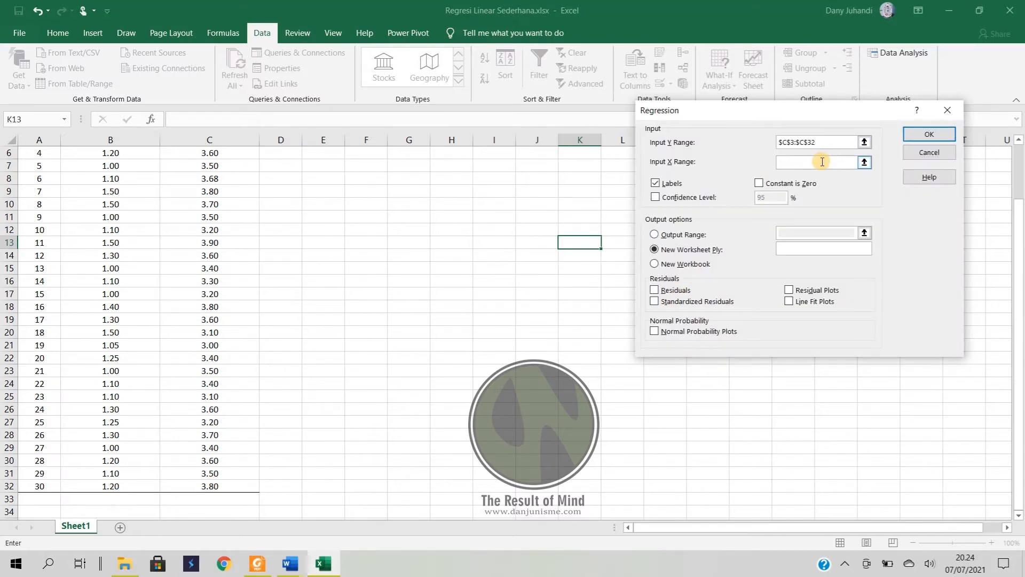
Step: Set the regression's Input X Range to the Biaya Transportasi values in B3:B32
click(823, 161)
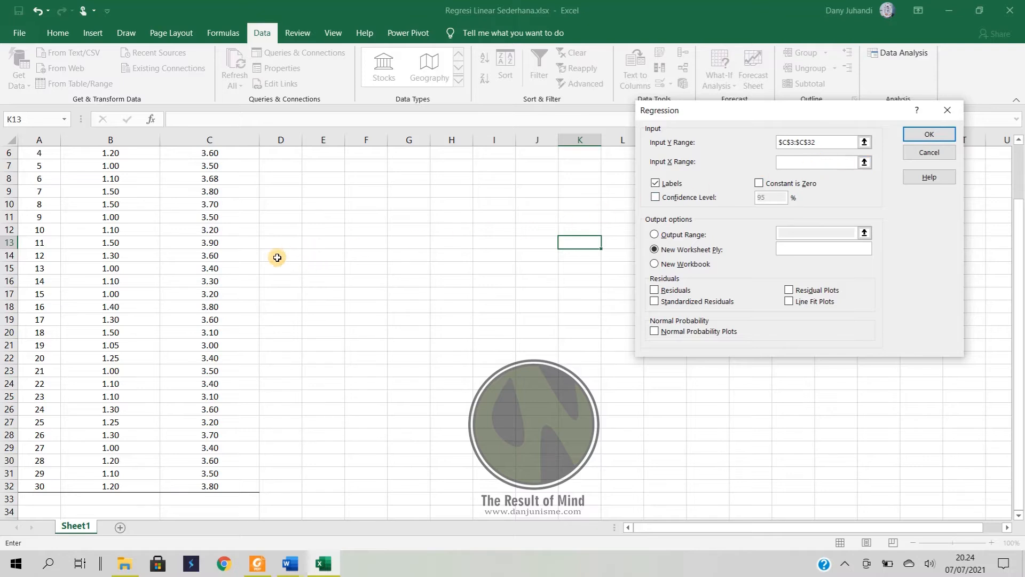
scroll(256, 262, up, 2)
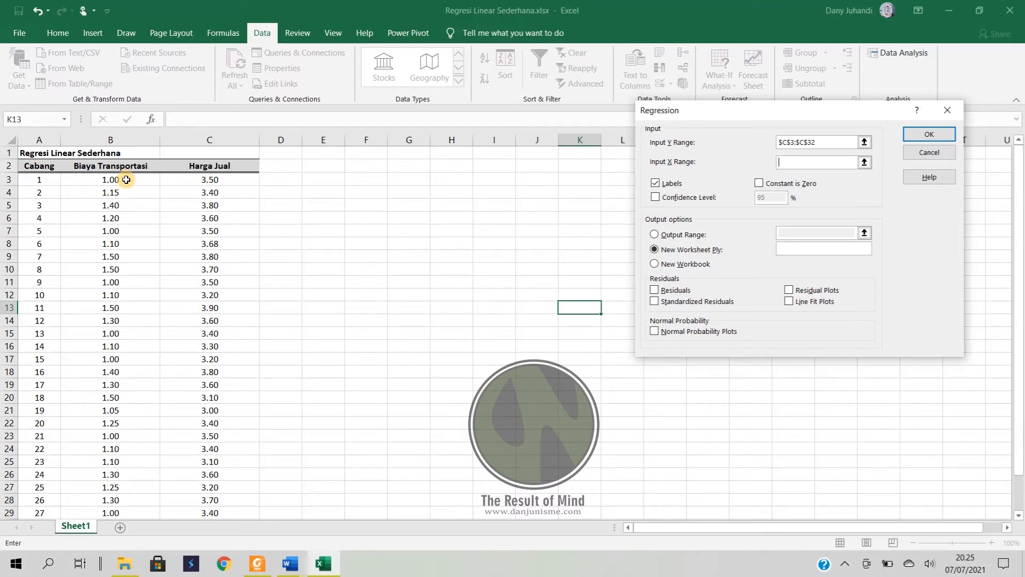
drag(126, 180, 112, 498)
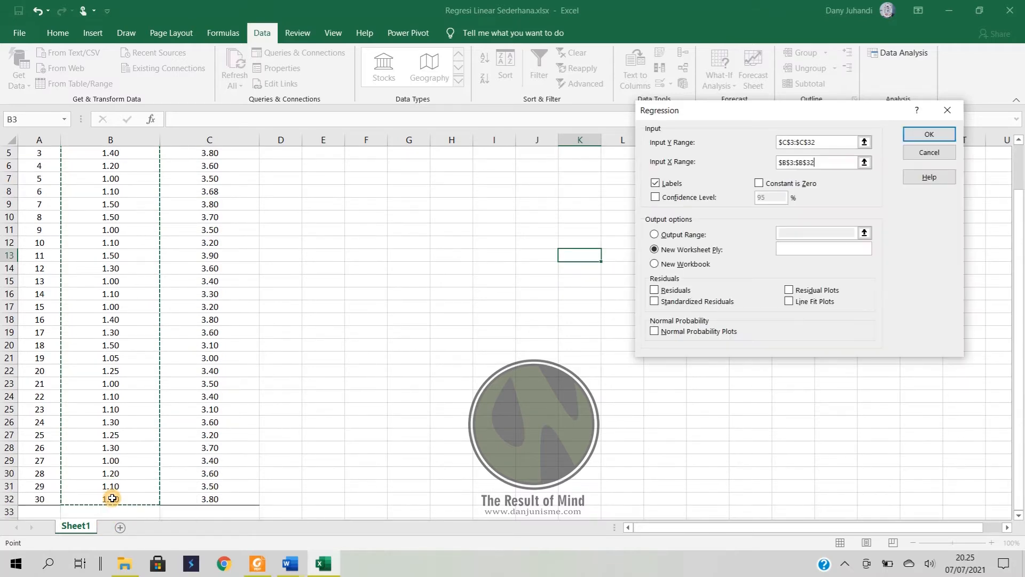
click(819, 166)
scroll(820, 168, up, 1)
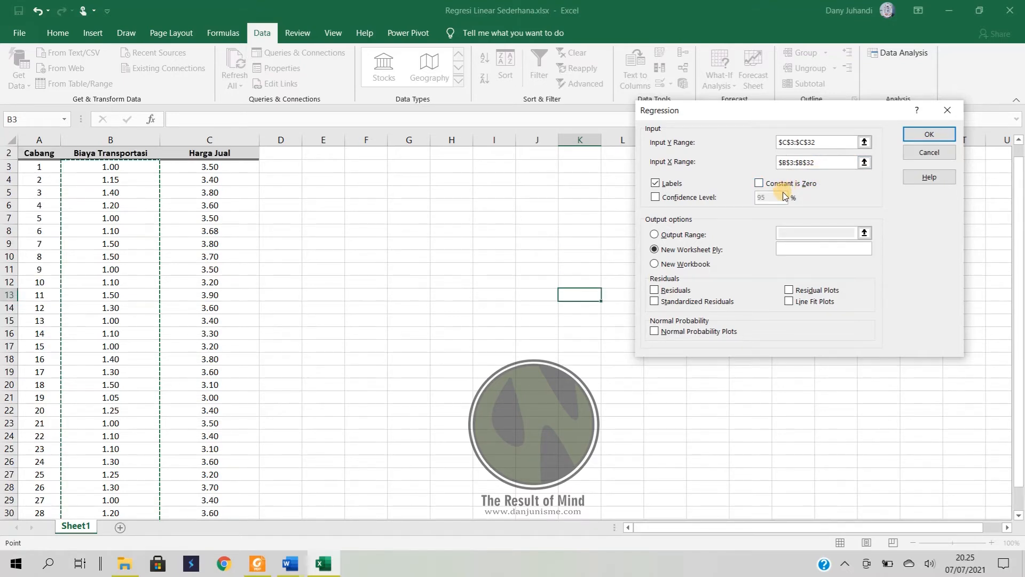
click(657, 183)
click(657, 183)
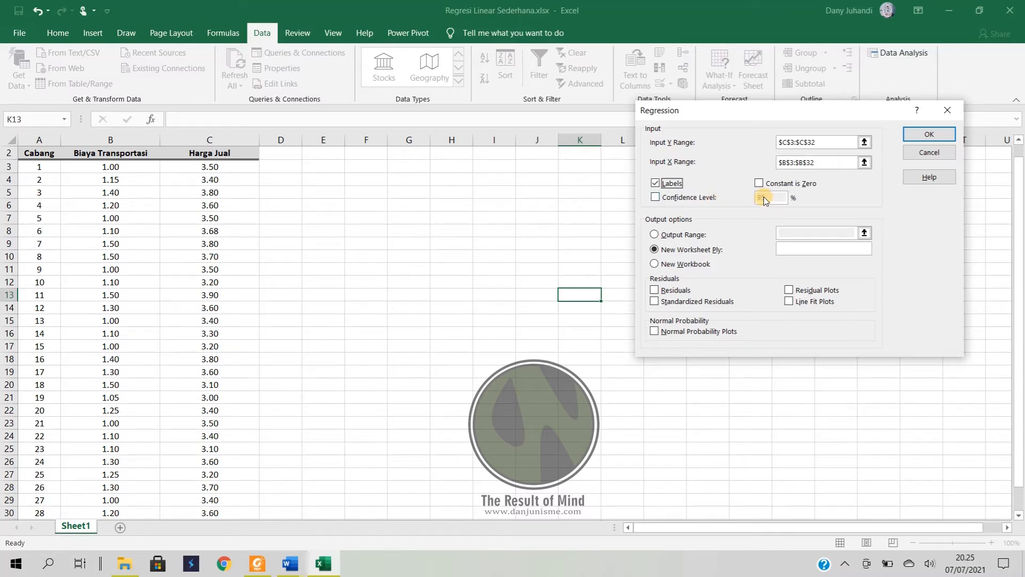
click(655, 198)
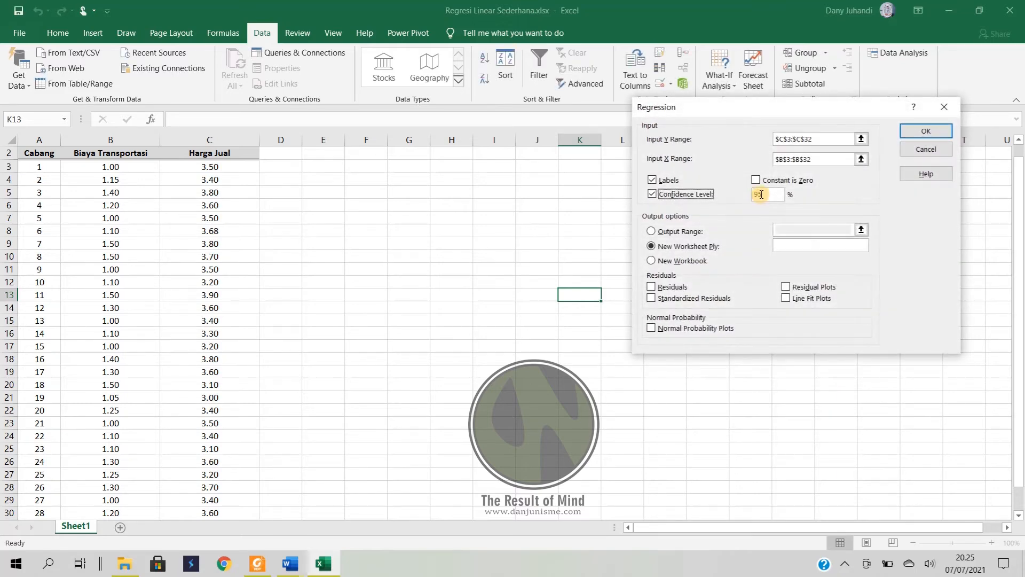
click(761, 195)
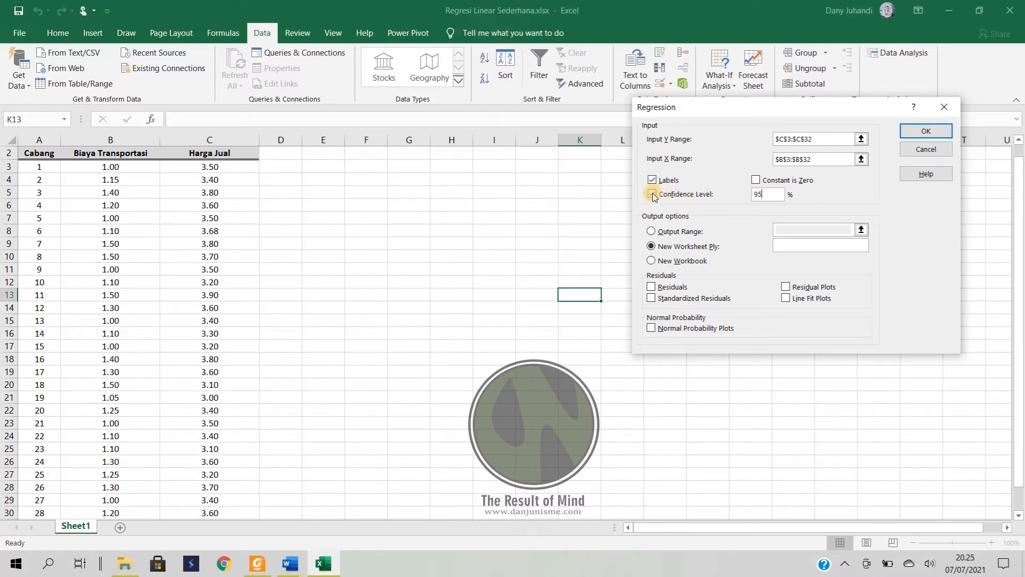
click(652, 195)
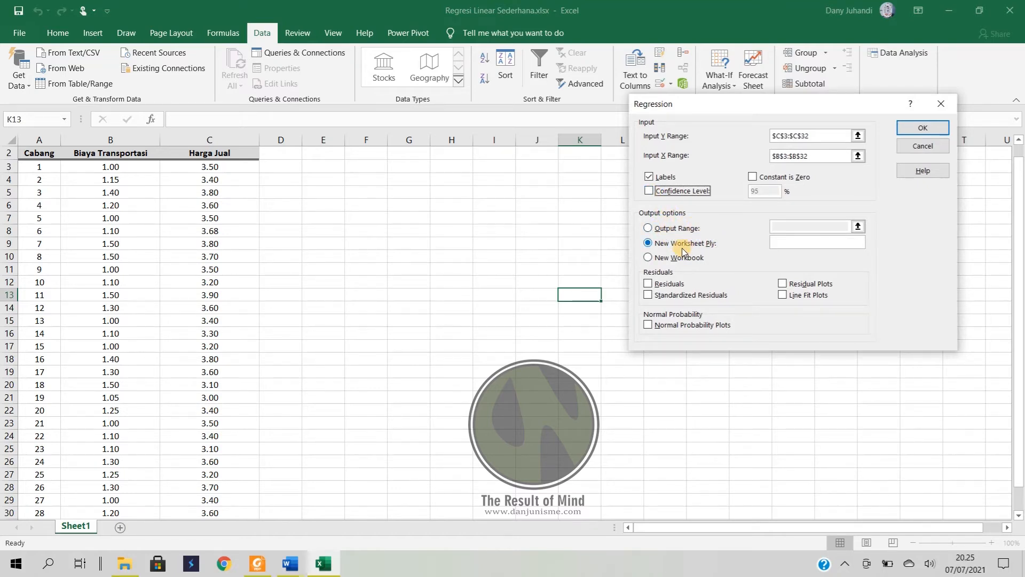
Step: Run the regression into a new worksheet named Regresi Sederhana and check it against the source data on Sheet1
click(800, 242)
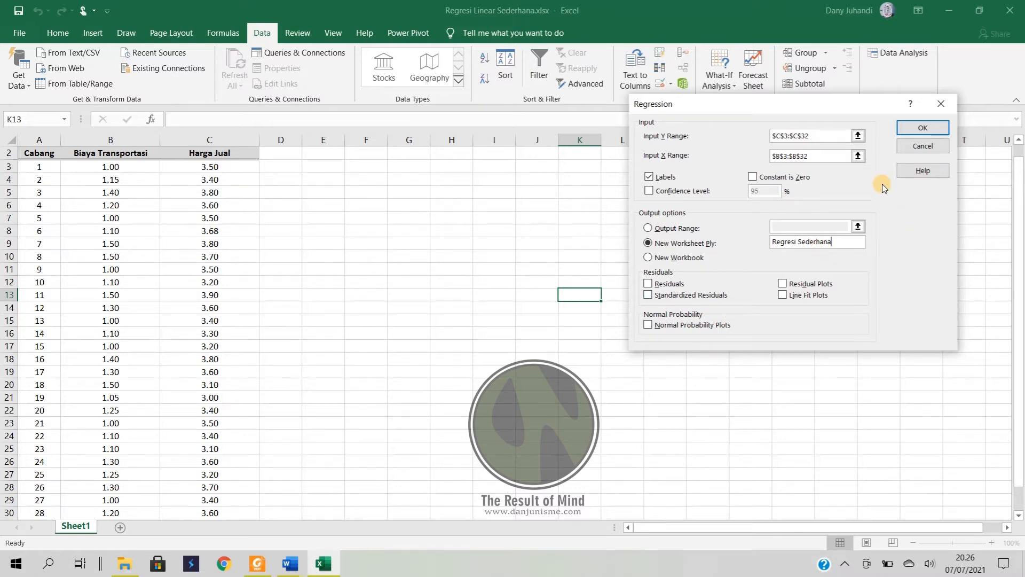
click(923, 128)
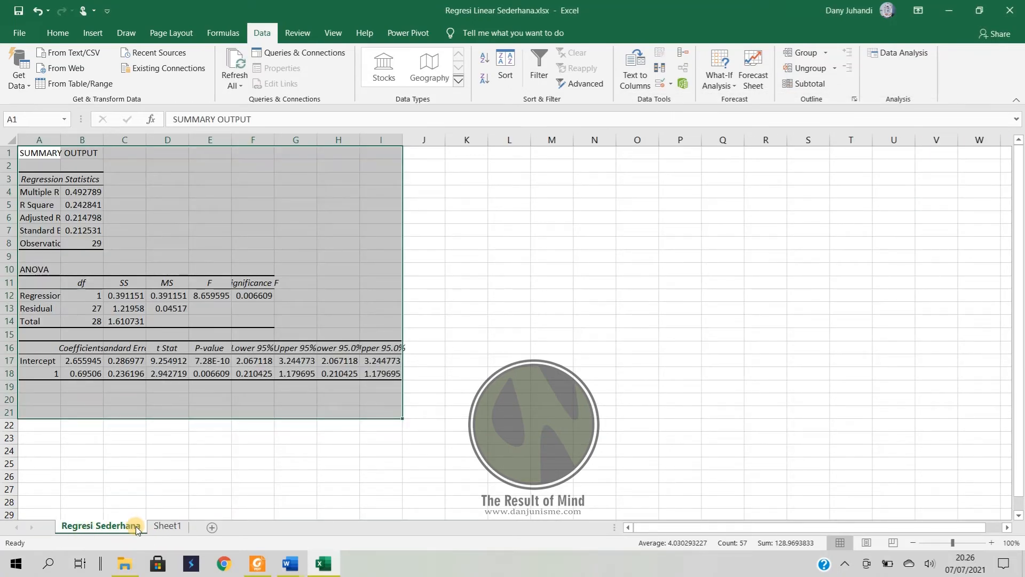
click(171, 524)
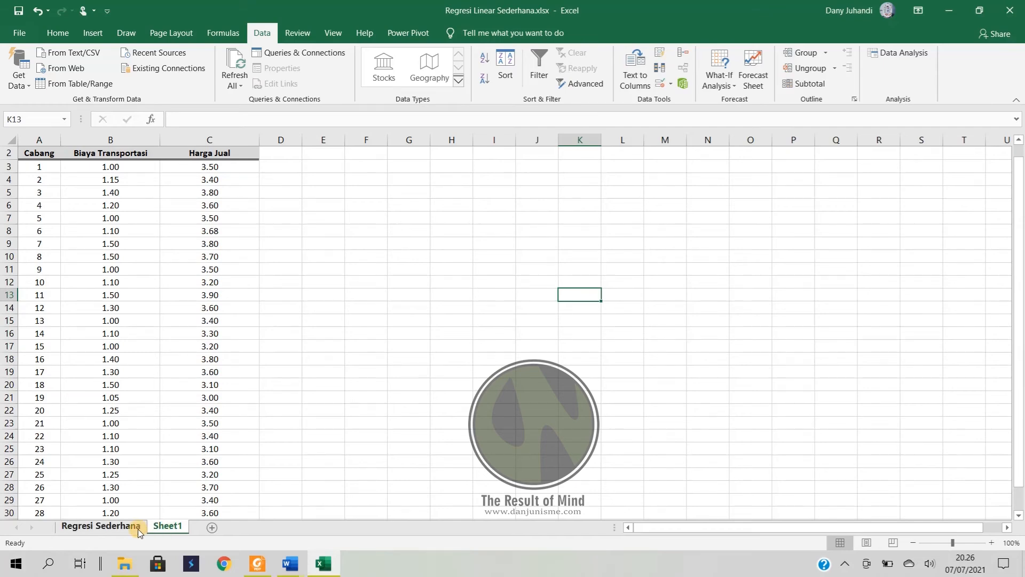
click(138, 528)
Step: Widen columns A, B, C, E and F of the regression output so their labels and values fit
click(477, 320)
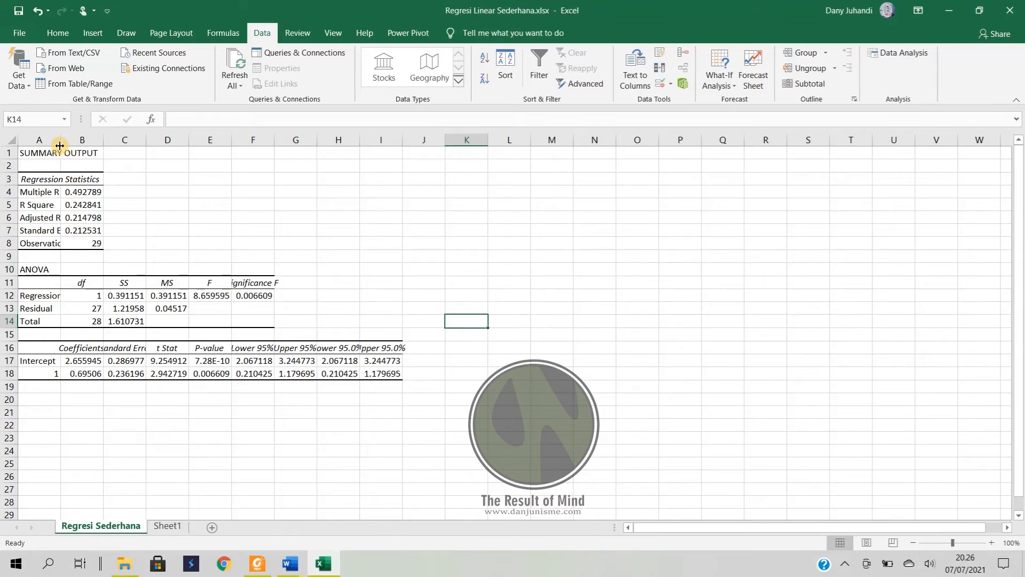
drag(60, 145, 164, 140)
drag(293, 140, 317, 140)
drag(208, 140, 234, 140)
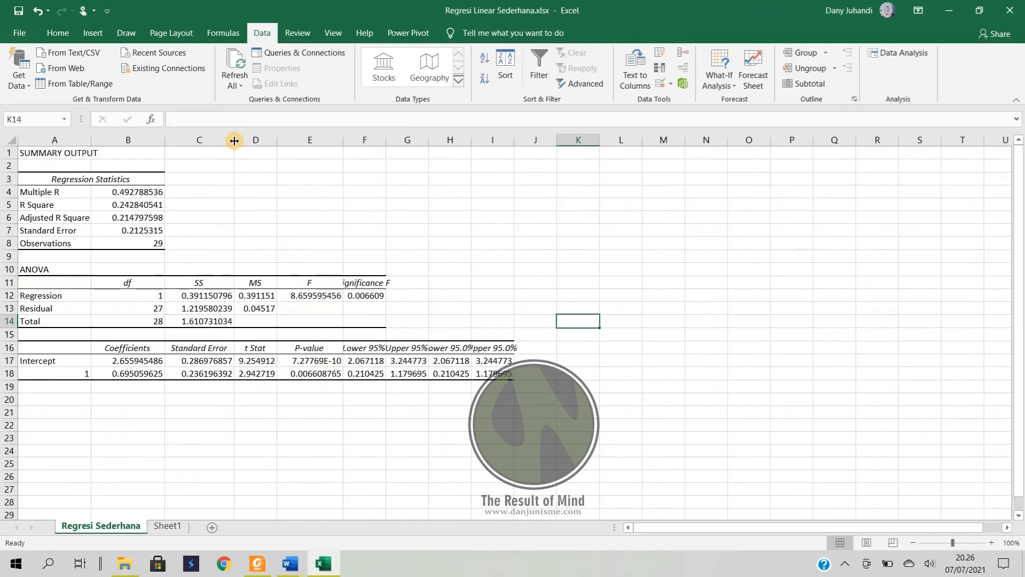
drag(387, 140, 407, 140)
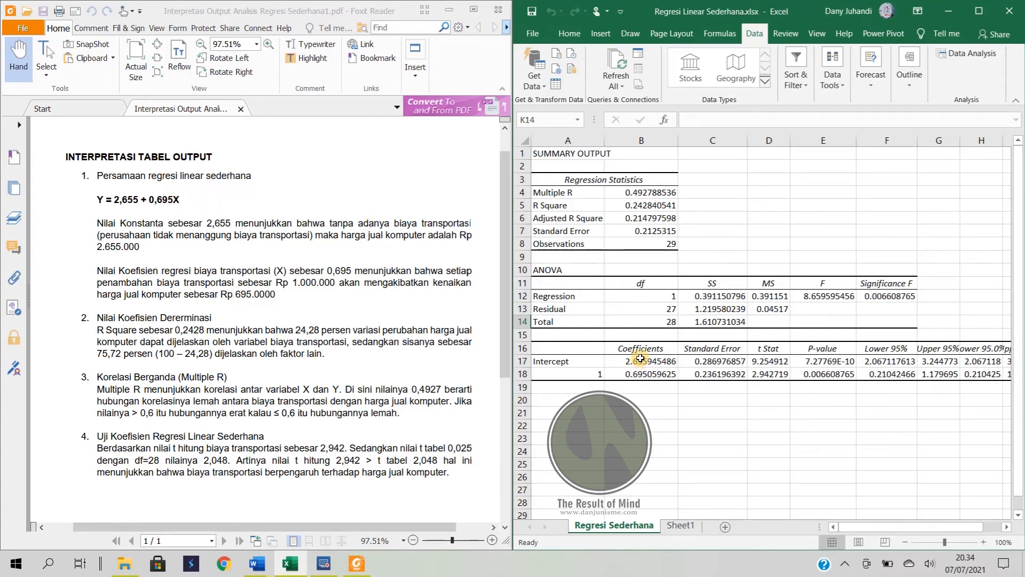
Step: Compare the output's coefficients, R Square, Multiple R and the transport cost's t Stat with the written interpretation in the PDF
drag(640, 358, 642, 368)
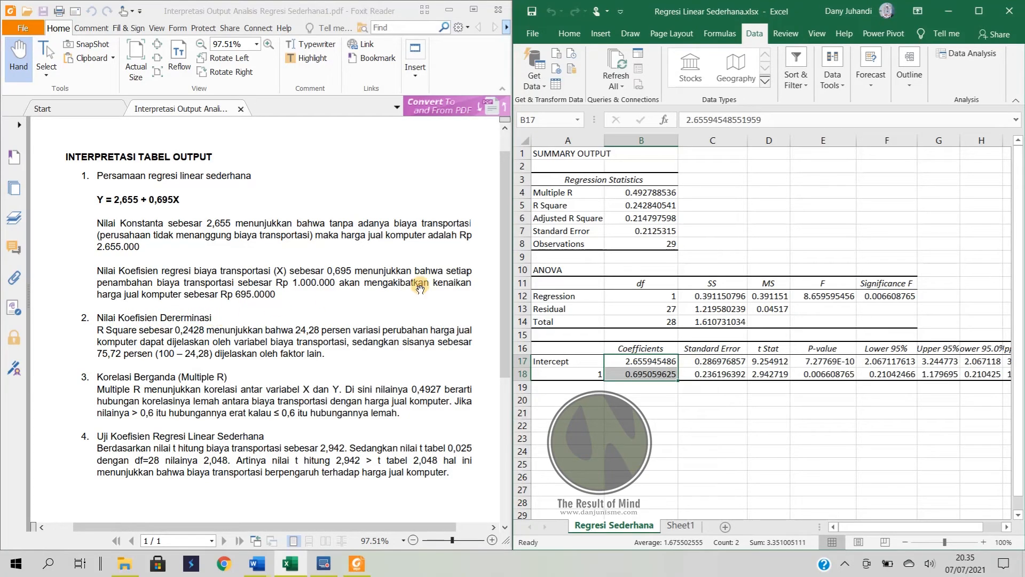
drag(582, 202, 638, 209)
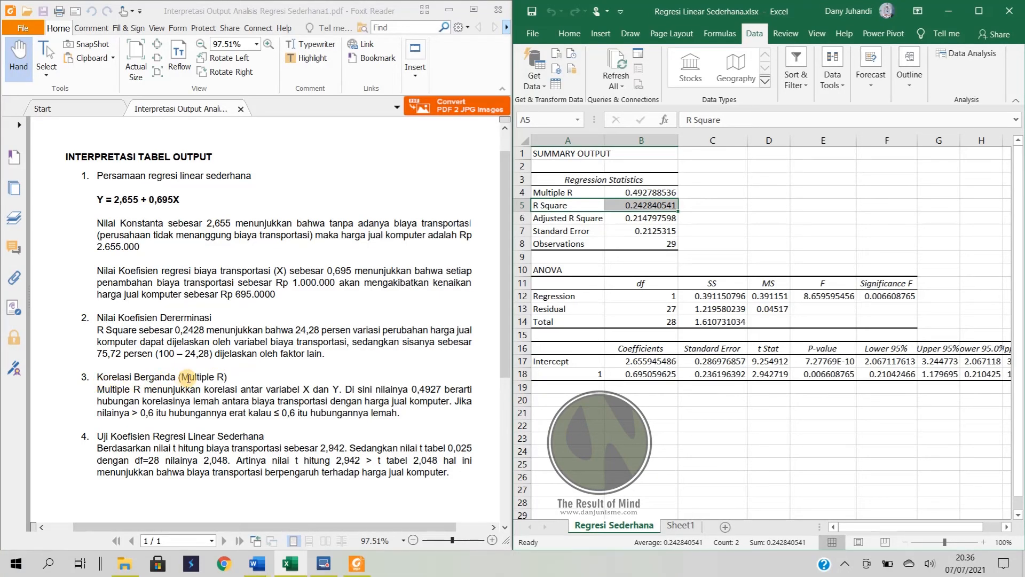
click(564, 193)
drag(564, 193, 639, 194)
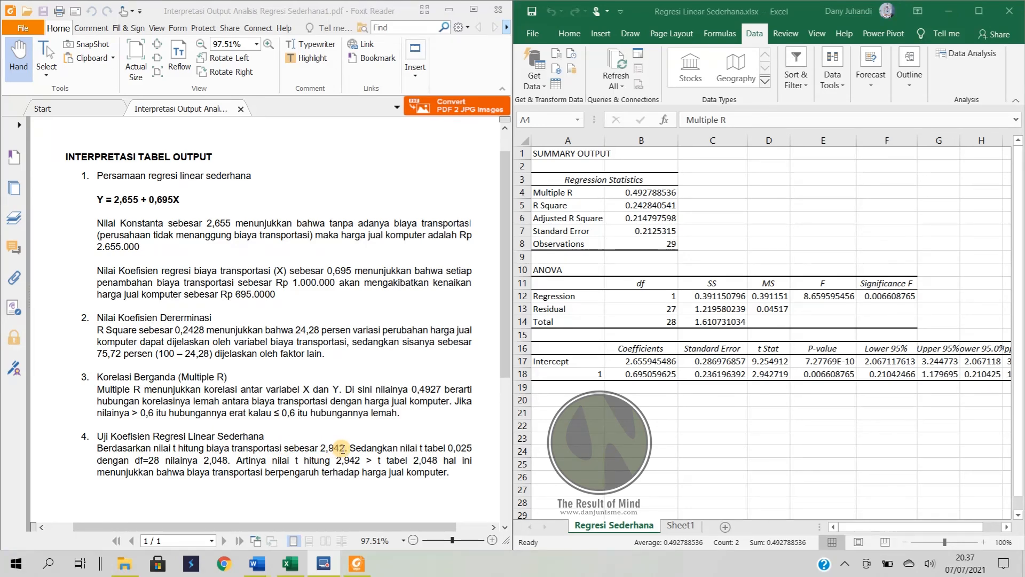
click(778, 375)
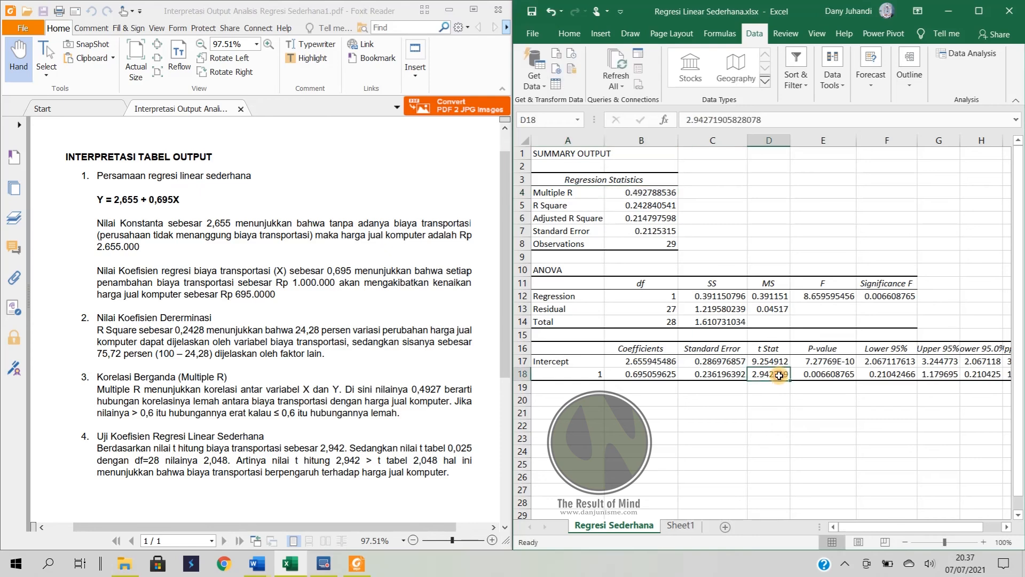